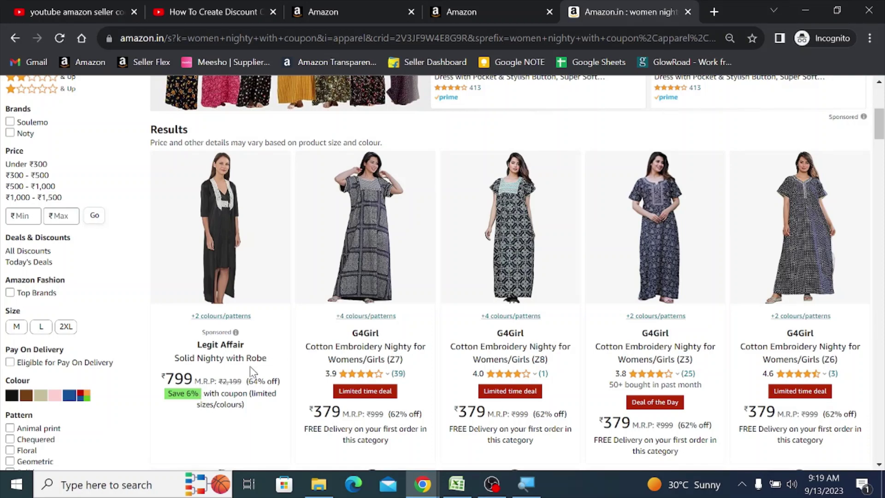
{"action": "scroll", "coordinate": [295, 361], "scroll_direction": "down", "scroll_amount": 5}
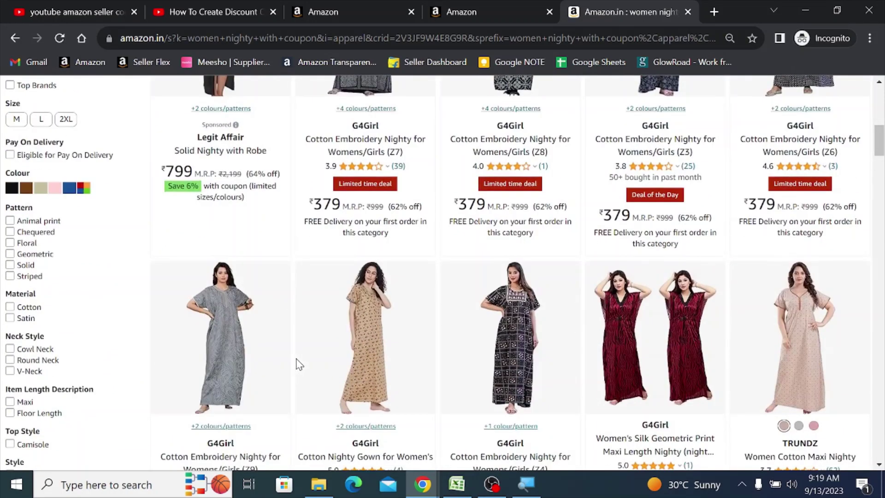
{"action": "scroll", "coordinate": [295, 362], "scroll_direction": "up", "scroll_amount": 5}
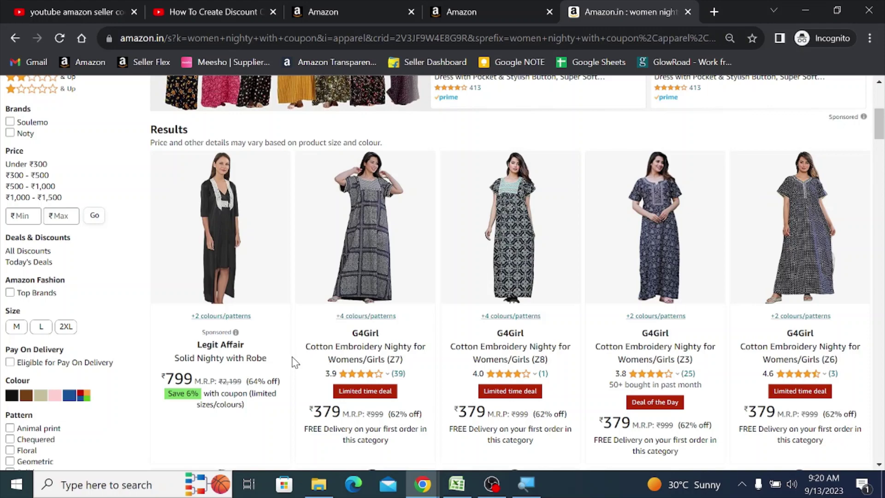
{"action": "scroll", "coordinate": [401, 335], "scroll_direction": "up", "scroll_amount": 5}
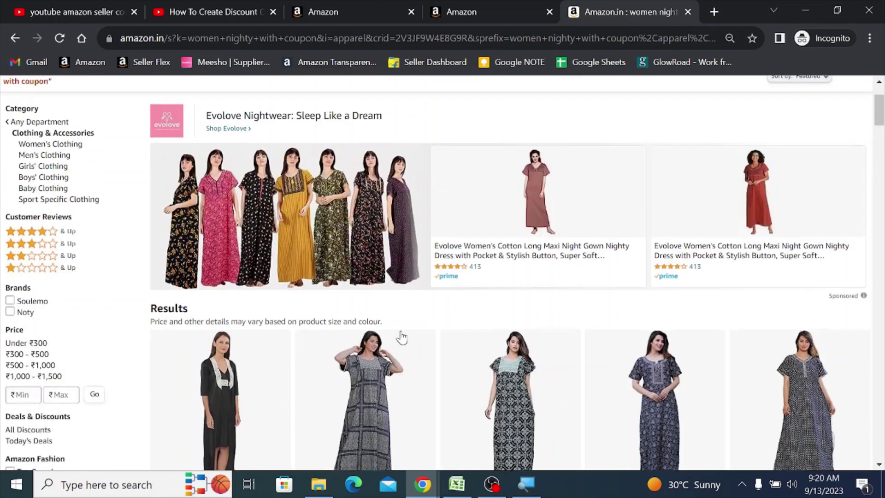
Open Seller Central's Manage All Inventory page in a new browser tab and switch to it.
{"action": "left_click", "coordinate": [339, 12]}
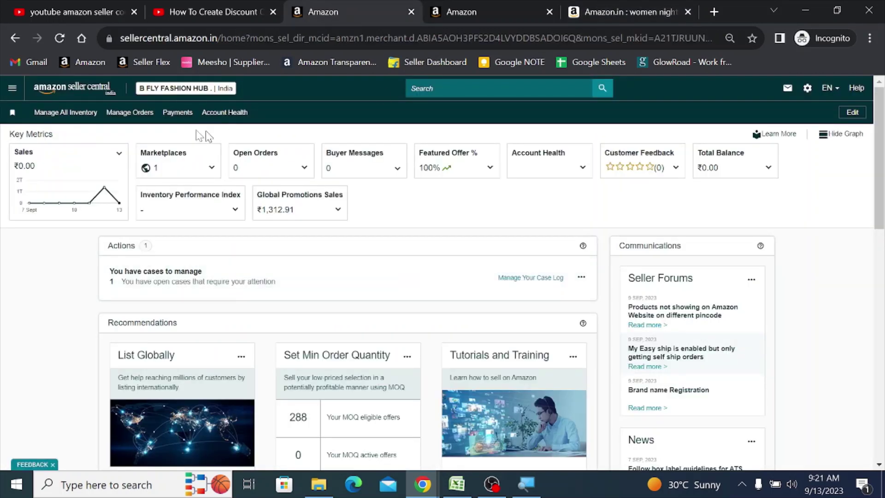
{"action": "right_click", "coordinate": [70, 123]}
{"action": "left_click", "coordinate": [89, 125]}
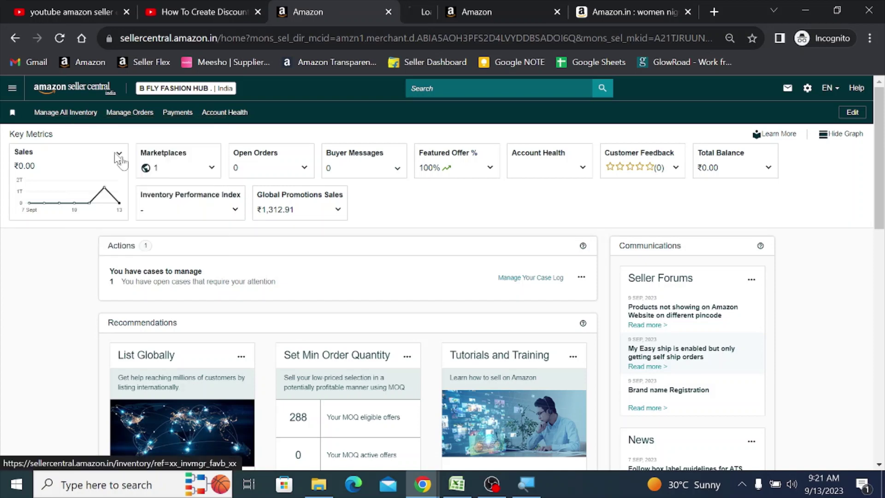
{"action": "left_click", "coordinate": [378, 9]}
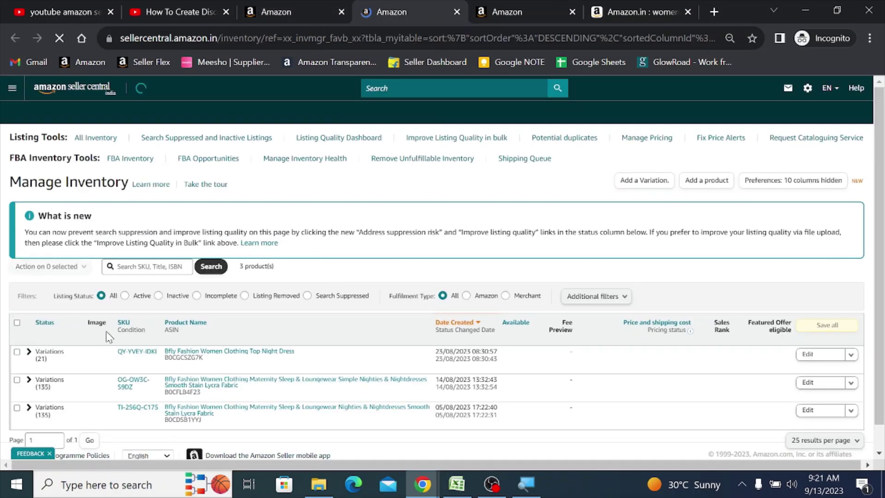
Expand the 21-variation Top Night Dress listing and copy the ASIN of its XX-Large, Yellow variation.
{"action": "left_click", "coordinate": [28, 355]}
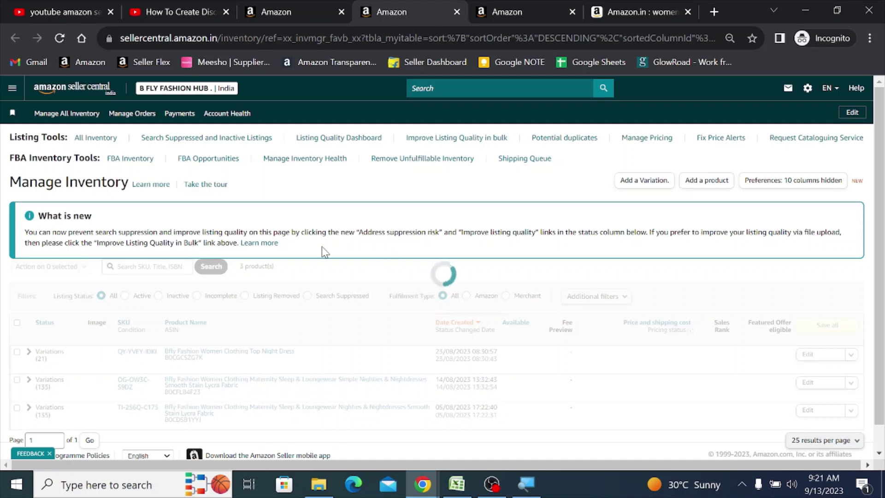
{"action": "scroll", "coordinate": [353, 266], "scroll_direction": "down", "scroll_amount": 3}
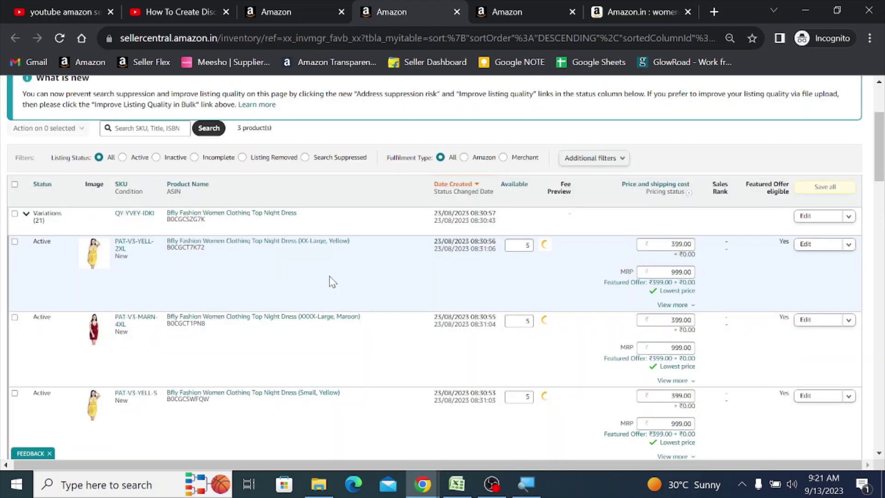
{"action": "scroll", "coordinate": [336, 286], "scroll_direction": "down", "scroll_amount": 2}
{"action": "scroll", "coordinate": [276, 309], "scroll_direction": "up", "scroll_amount": 2}
{"action": "double_click", "coordinate": [187, 249]}
{"action": "key", "text": "ctrl+c"}
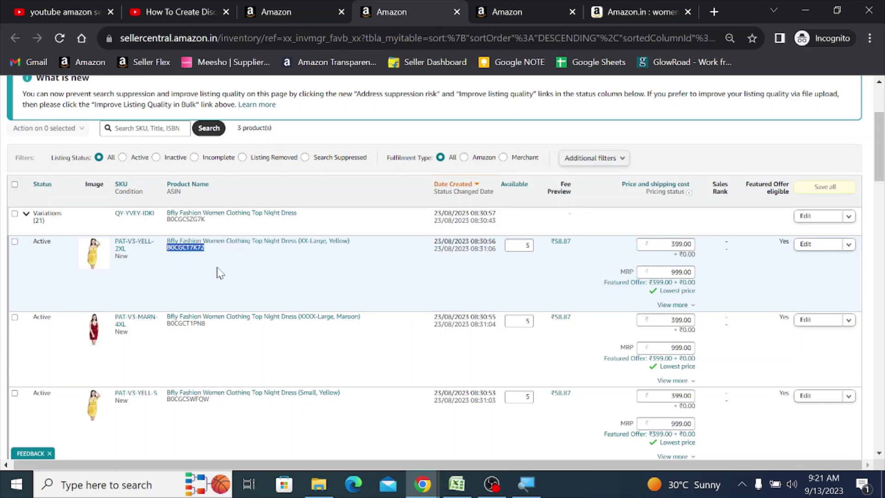
Go to the Coupons page of the Advertising section and start creating a new coupon.
{"action": "scroll", "coordinate": [249, 279], "scroll_direction": "up", "scroll_amount": 4}
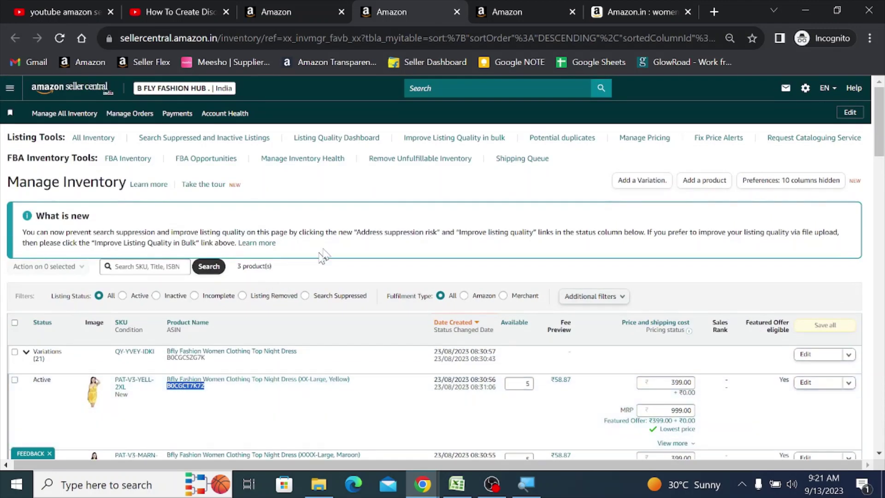
{"action": "left_click", "coordinate": [11, 92]}
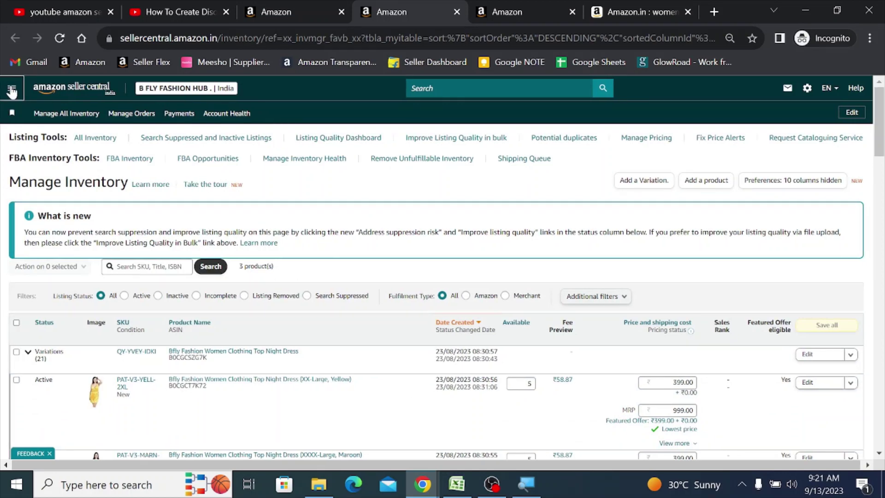
{"action": "left_click", "coordinate": [12, 93]}
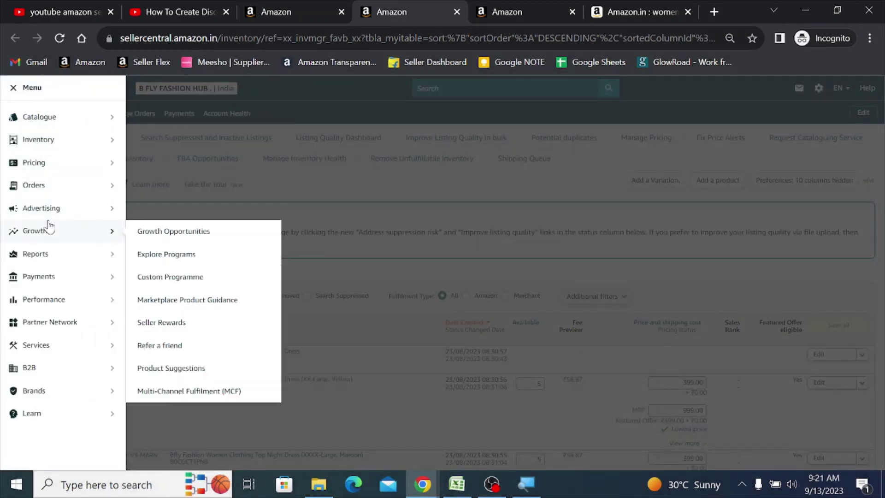
{"action": "mouse_move", "coordinate": [100, 214]}
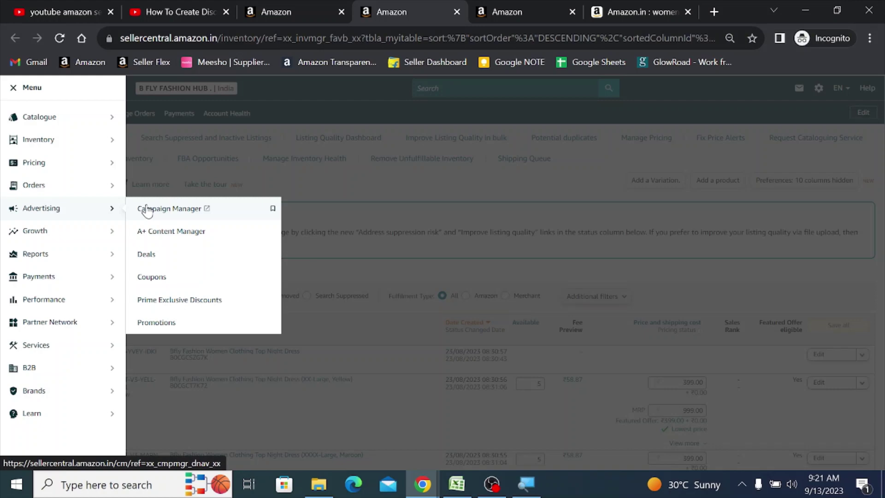
{"action": "left_click", "coordinate": [157, 278]}
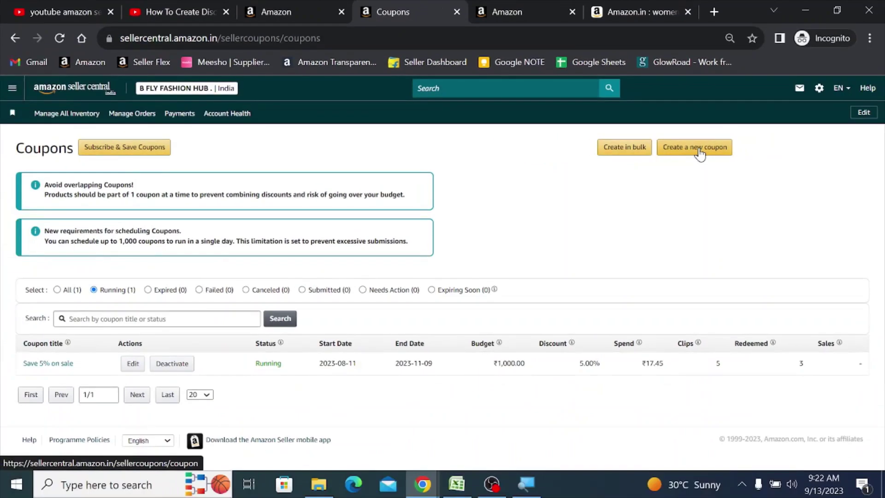
{"action": "left_click", "coordinate": [700, 148]}
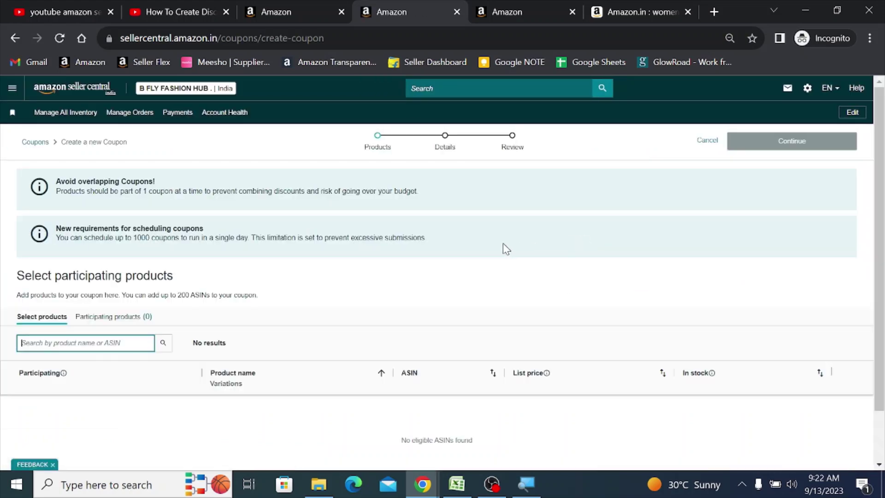
Search the coupon's products for ASIN B0CGCT7K72, add the found night dress as a participating product, and continue to the details.
{"action": "scroll", "coordinate": [409, 239], "scroll_direction": "down", "scroll_amount": 1}
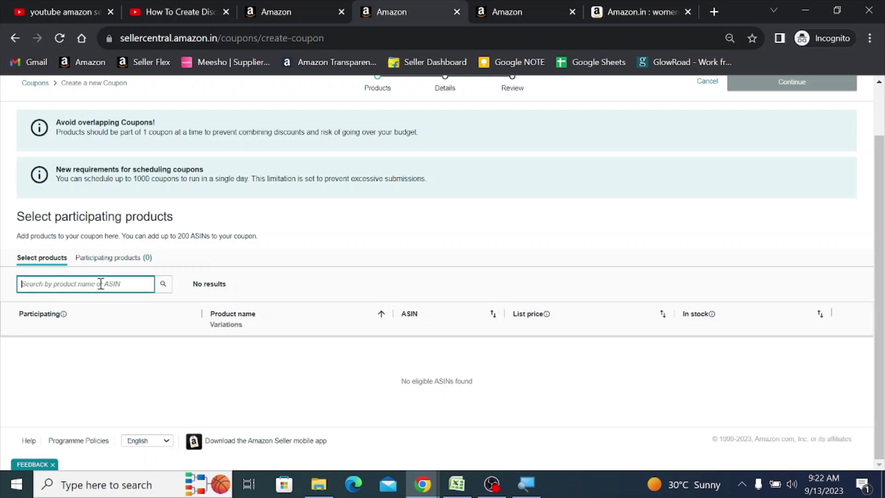
{"action": "left_click", "coordinate": [553, 11]}
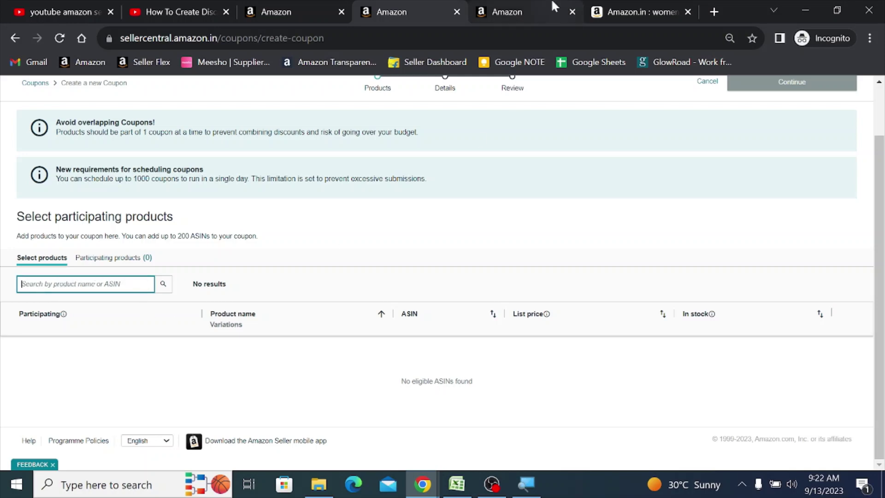
{"action": "left_click", "coordinate": [410, 11]}
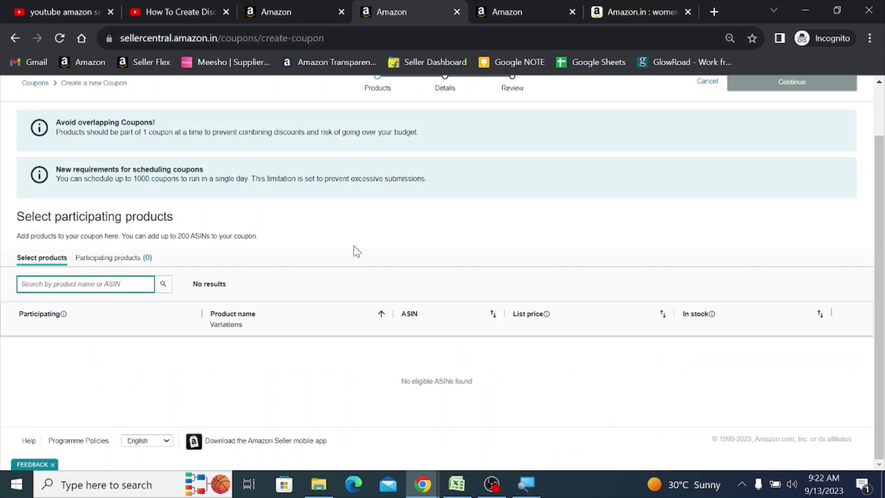
{"action": "key", "text": "ctrl+v"}
{"action": "key", "text": "Return"}
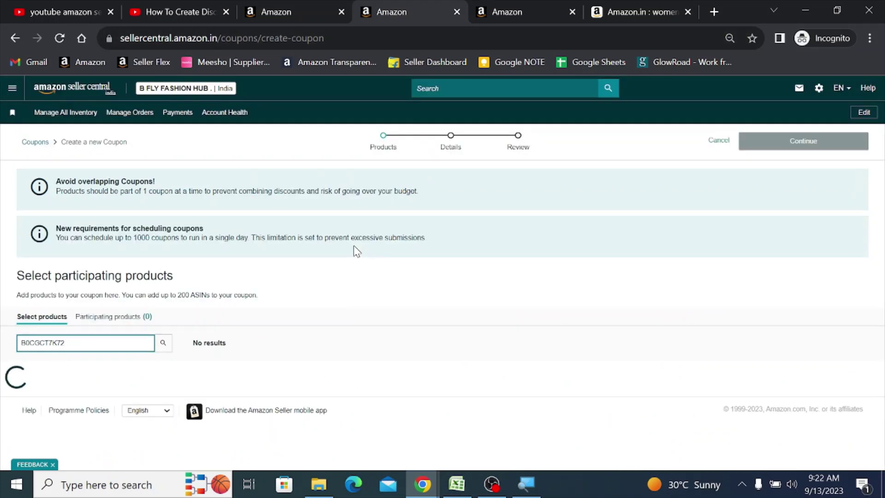
{"action": "scroll", "coordinate": [353, 249], "scroll_direction": "down", "scroll_amount": 1}
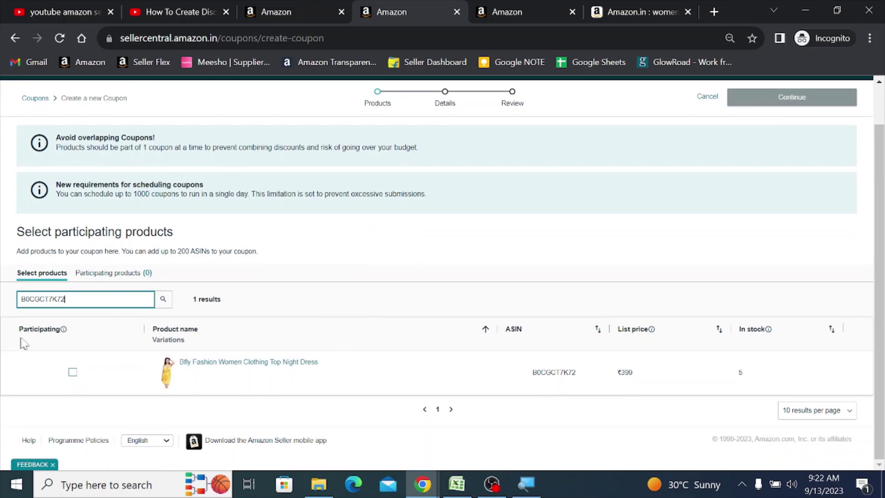
{"action": "left_click", "coordinate": [72, 373]}
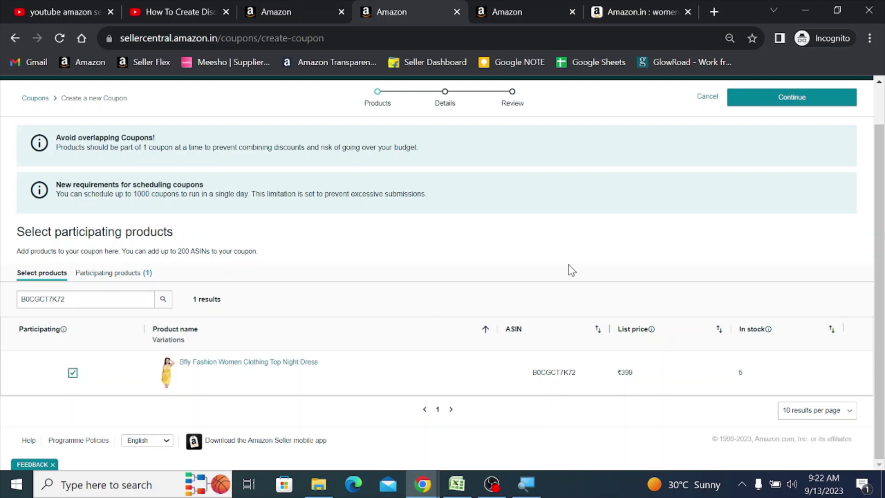
{"action": "scroll", "coordinate": [571, 270], "scroll_direction": "up", "scroll_amount": 1}
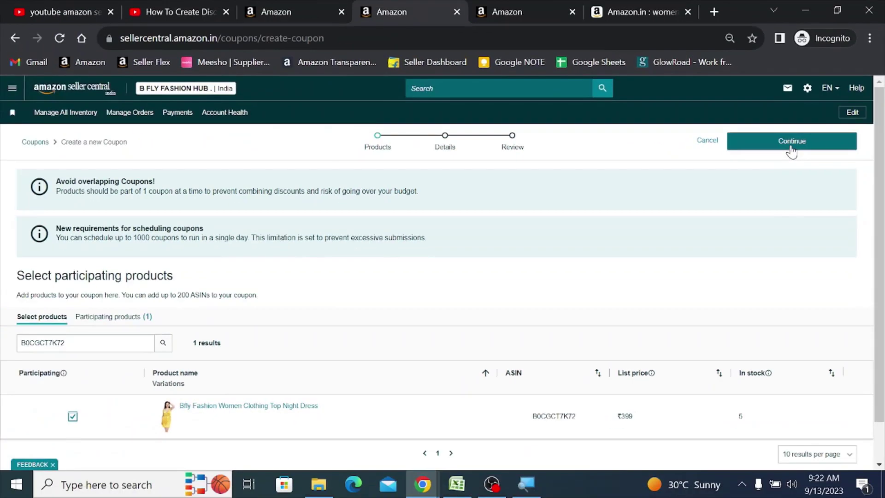
{"action": "left_click", "coordinate": [789, 148]}
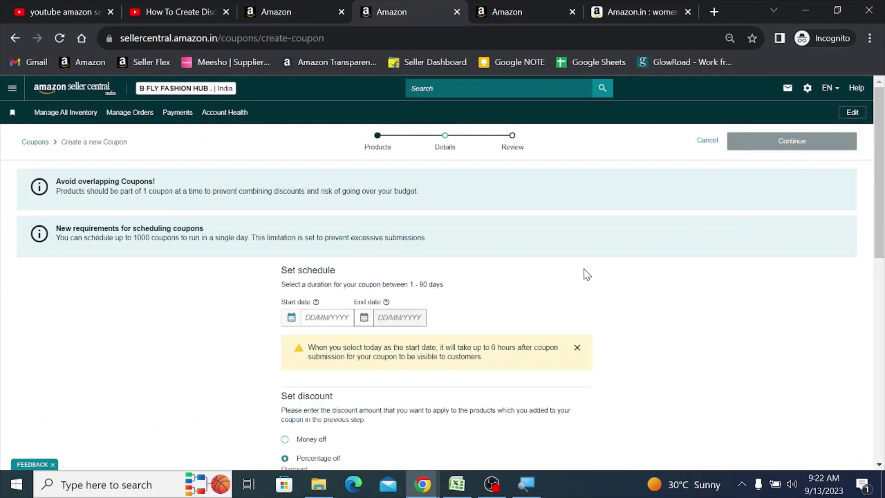
Schedule the coupon with start date 13/09/2023 and end date 31/10/2023.
{"action": "scroll", "coordinate": [595, 274], "scroll_direction": "down", "scroll_amount": 2}
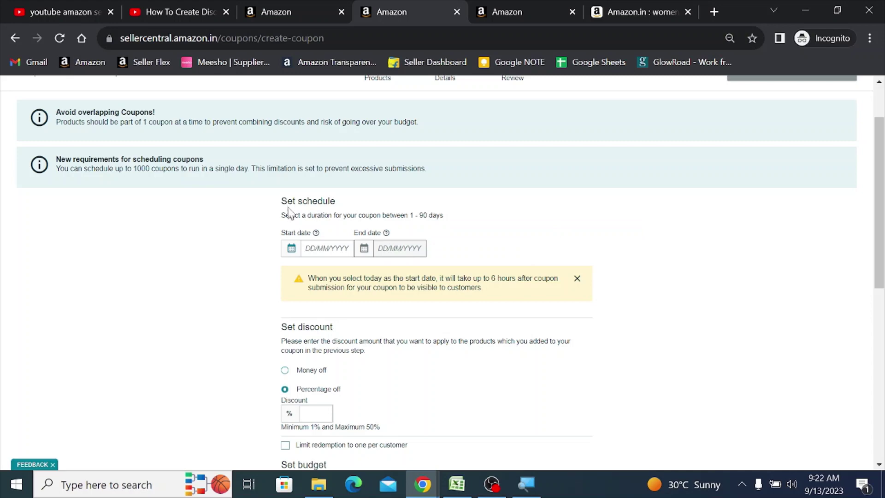
{"action": "scroll", "coordinate": [438, 206], "scroll_direction": "down", "scroll_amount": 2}
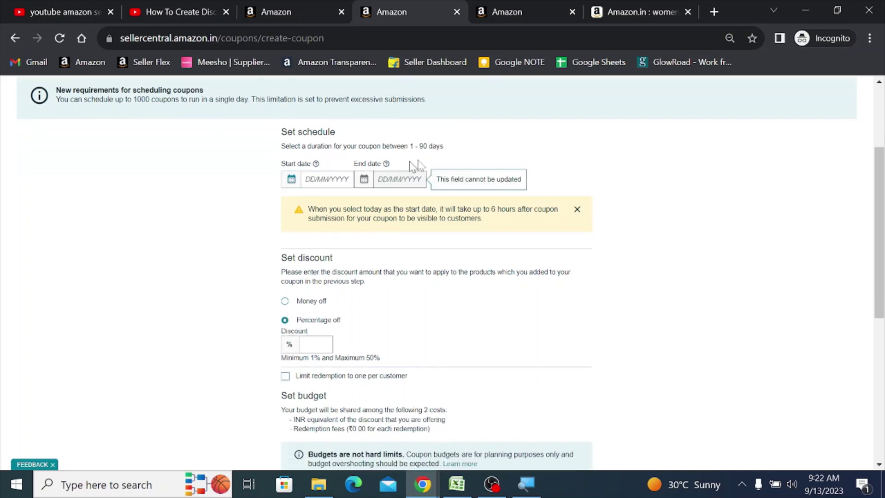
{"action": "mouse_move", "coordinate": [388, 167]}
{"action": "left_click", "coordinate": [321, 180]}
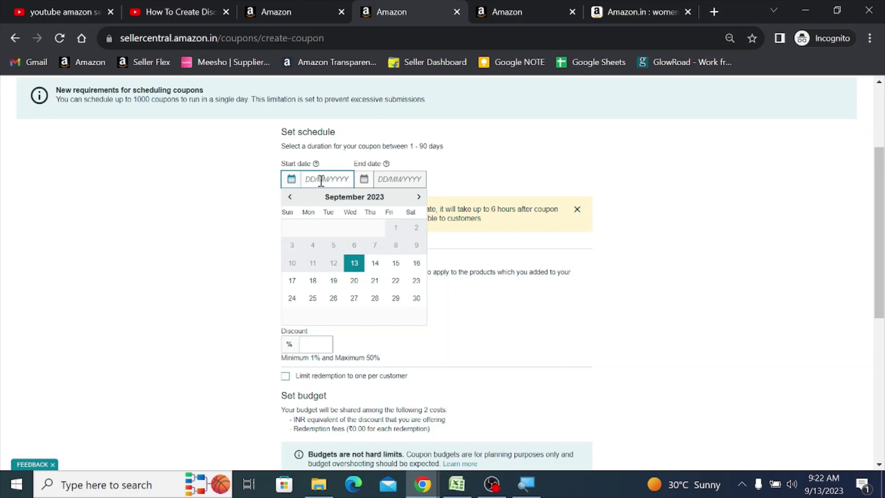
{"action": "left_click", "coordinate": [355, 264]}
{"action": "left_click", "coordinate": [390, 179]}
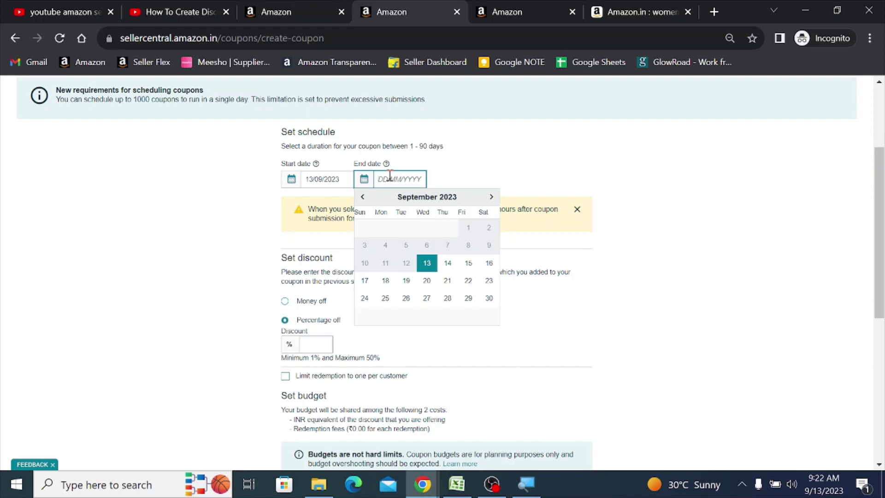
{"action": "left_click", "coordinate": [491, 197]}
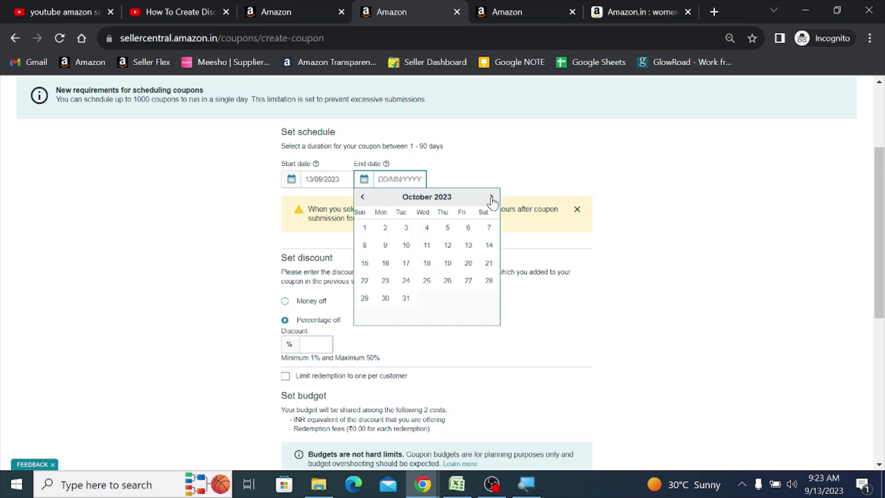
{"action": "left_click", "coordinate": [406, 299]}
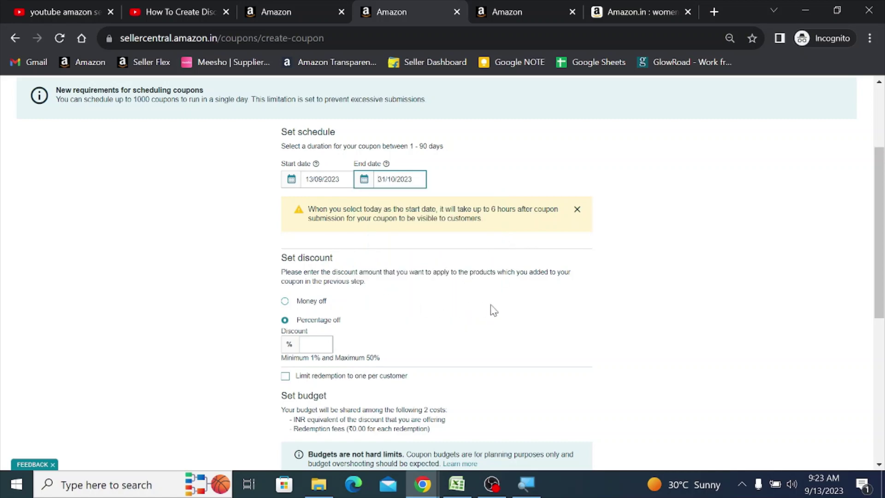
{"action": "left_click", "coordinate": [447, 248]}
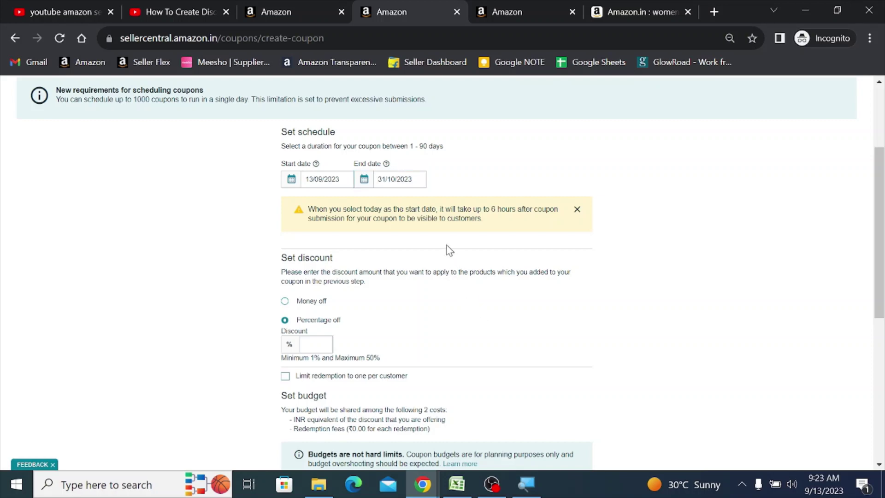
{"action": "left_click", "coordinate": [385, 179]}
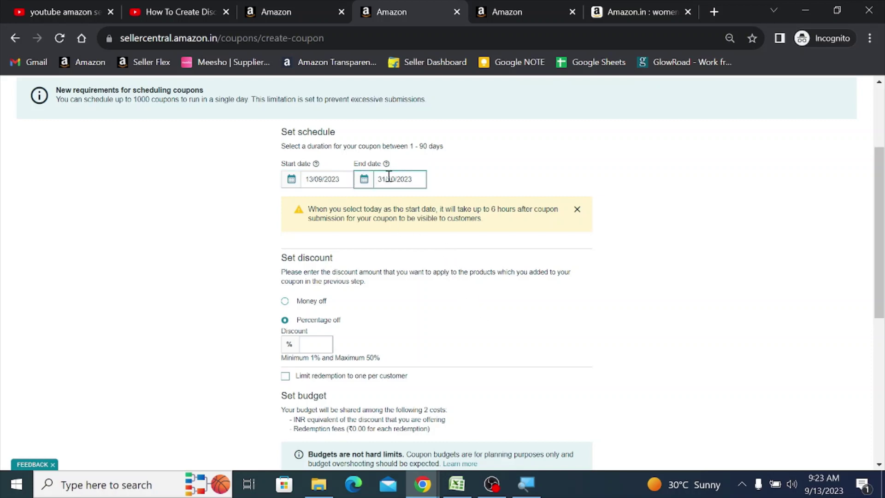
{"action": "left_click", "coordinate": [466, 238]}
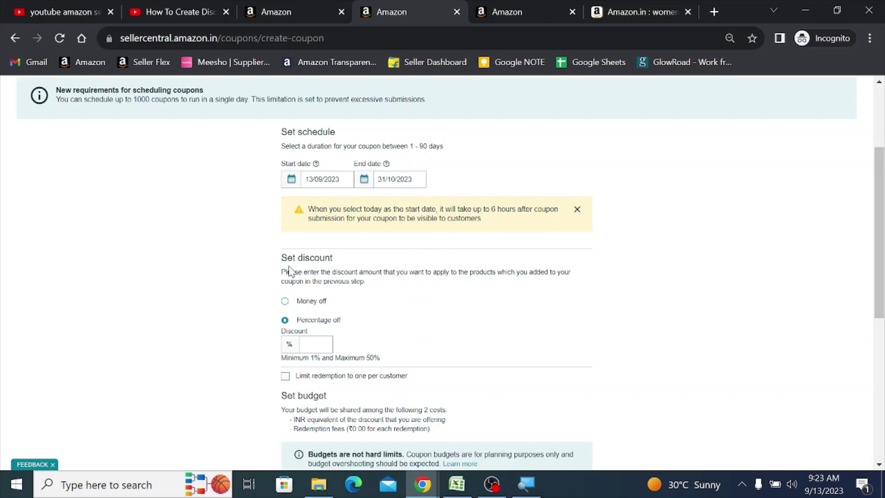
{"action": "scroll", "coordinate": [397, 269], "scroll_direction": "down", "scroll_amount": 1}
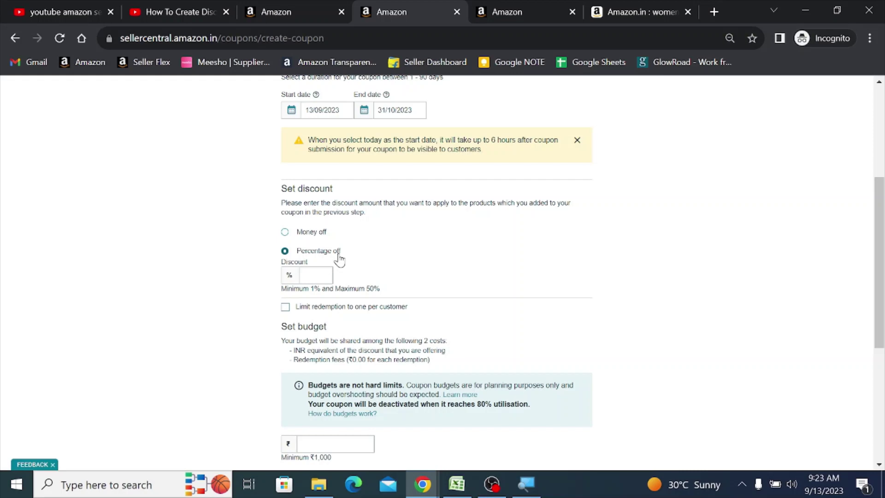
{"action": "left_click", "coordinate": [284, 232]}
{"action": "left_click", "coordinate": [322, 280]}
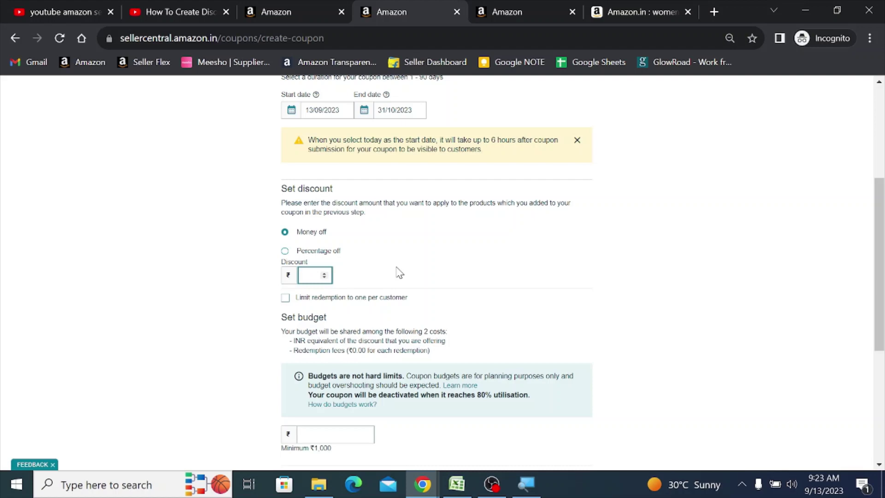
{"action": "type", "text": "40"}
{"action": "left_click", "coordinate": [285, 252]}
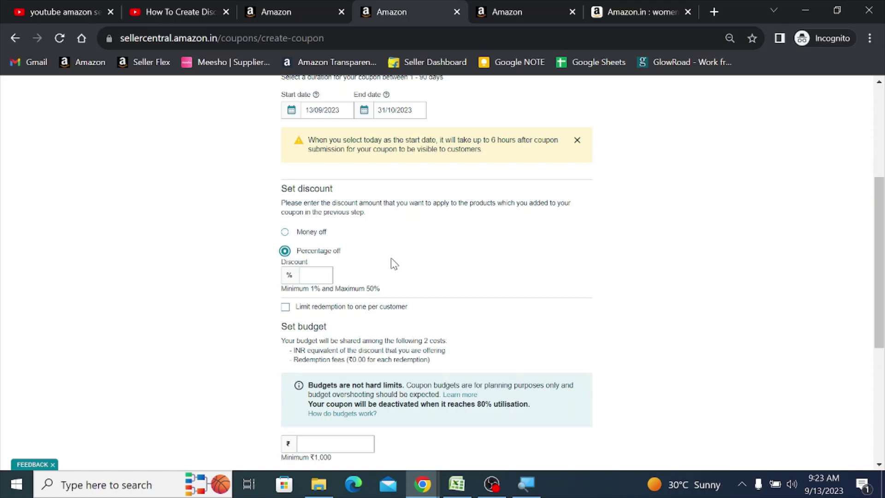
Set the coupon's percentage-off discount to 5%.
{"action": "left_click", "coordinate": [315, 274]}
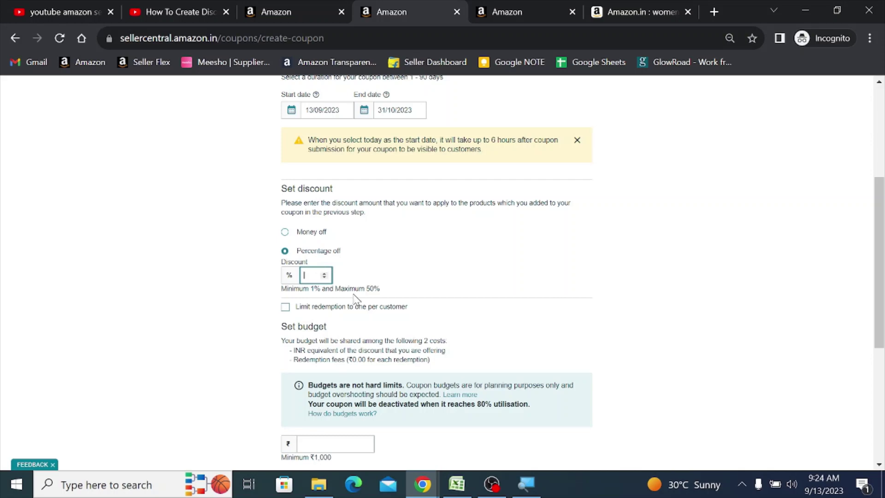
{"action": "type", "text": "5"}
{"action": "left_click", "coordinate": [382, 273]}
{"action": "scroll", "coordinate": [411, 263], "scroll_direction": "down", "scroll_amount": 1}
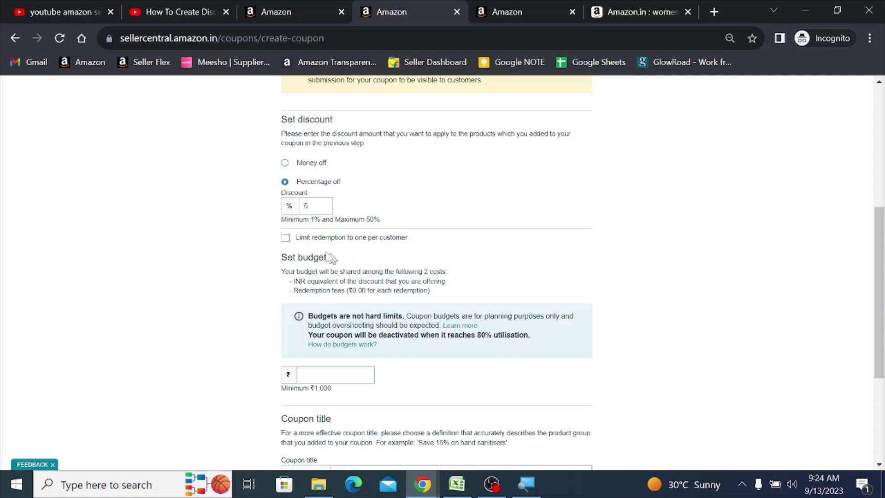
Limit the coupon's redemption to one per customer.
{"action": "left_click", "coordinate": [285, 241]}
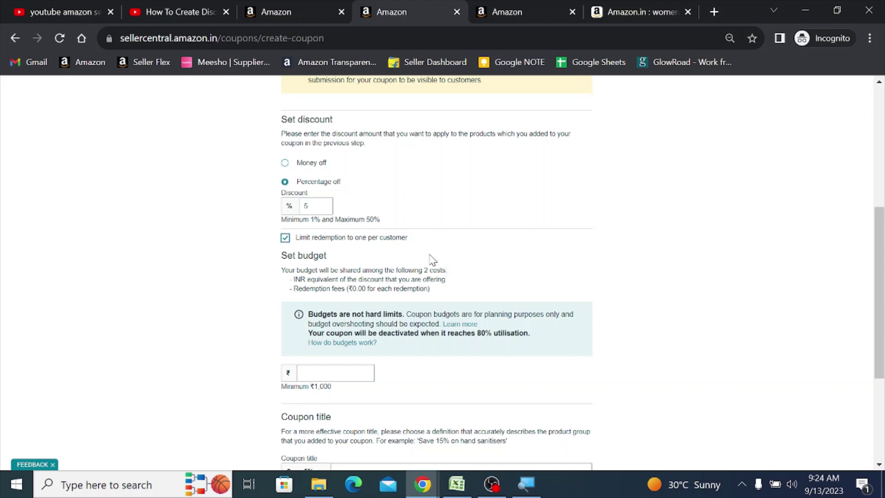
{"action": "left_click", "coordinate": [284, 238]}
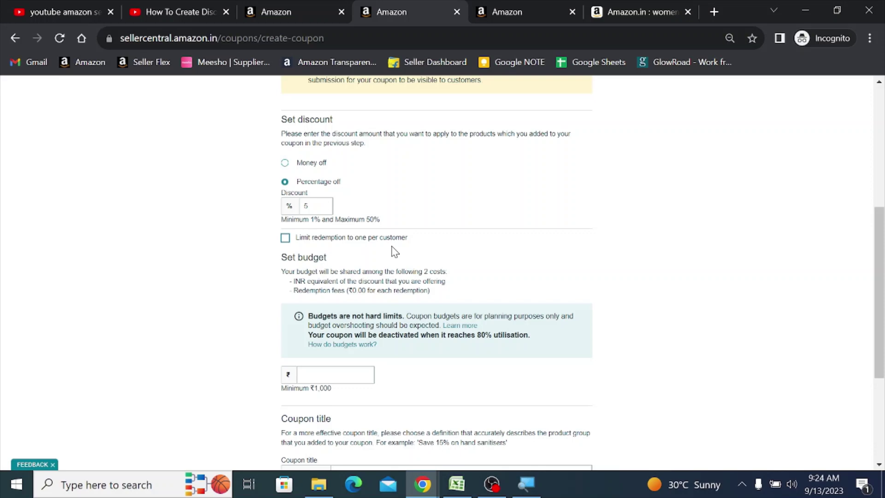
{"action": "left_click", "coordinate": [286, 238]}
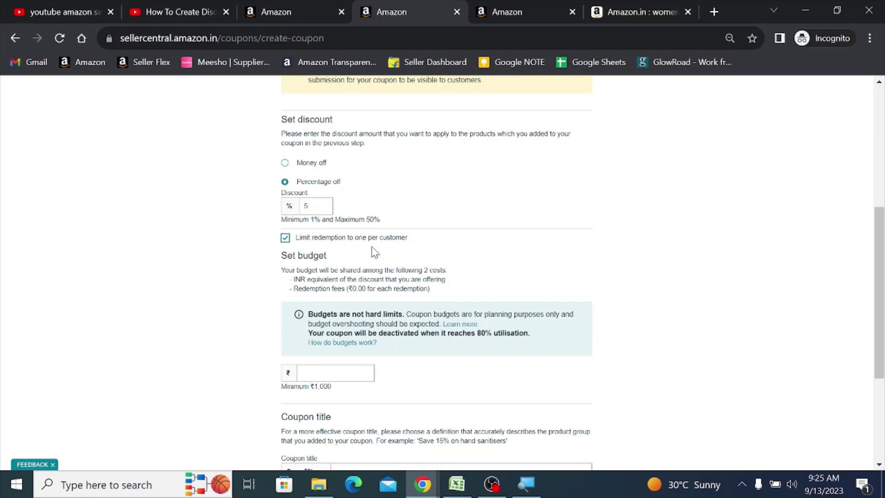
{"action": "left_click", "coordinate": [285, 237]}
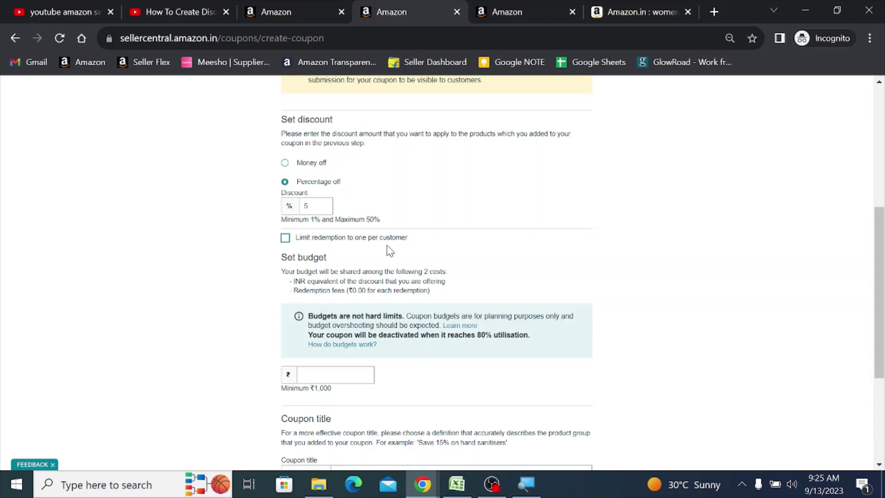
{"action": "left_click", "coordinate": [284, 239]}
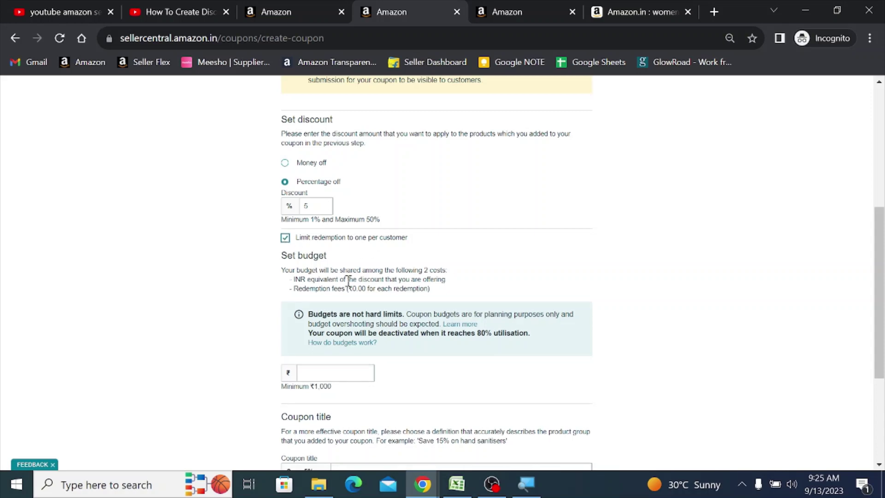
Set the coupon's budget to ₹1000.
{"action": "scroll", "coordinate": [383, 286], "scroll_direction": "down", "scroll_amount": 1}
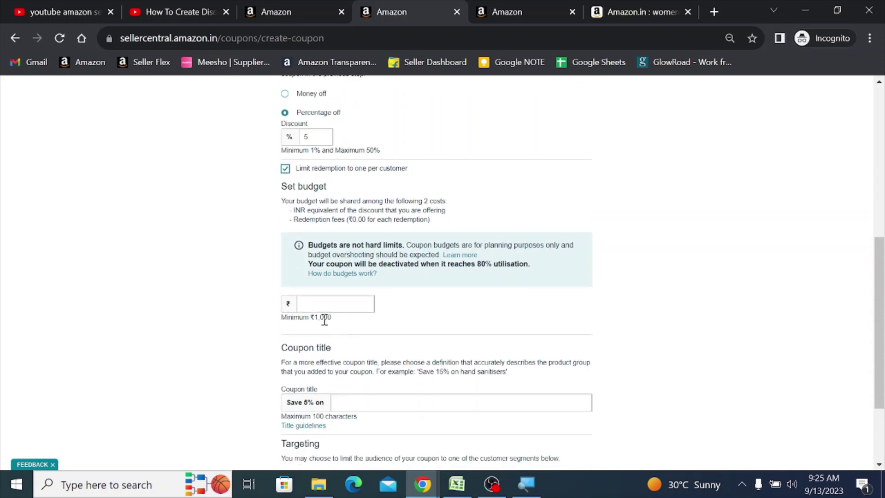
{"action": "left_click", "coordinate": [330, 303]}
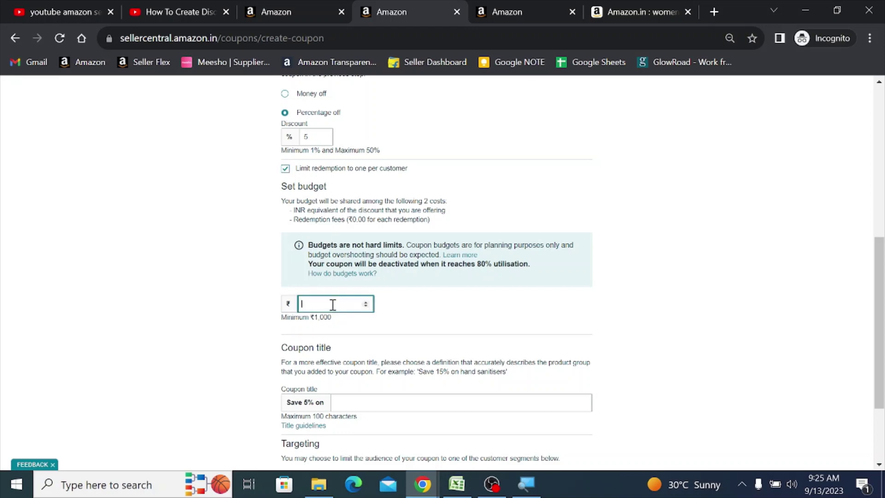
{"action": "type", "text": "1000"}
{"action": "left_click", "coordinate": [370, 322]}
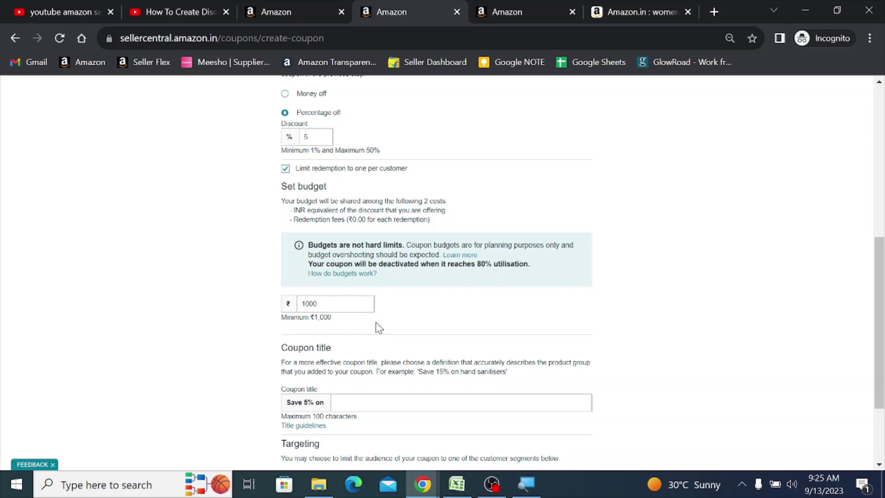
Enter B0CGCT7K72 as the product wording of the coupon title.
{"action": "scroll", "coordinate": [386, 307], "scroll_direction": "down", "scroll_amount": 2}
{"action": "left_click", "coordinate": [393, 339]}
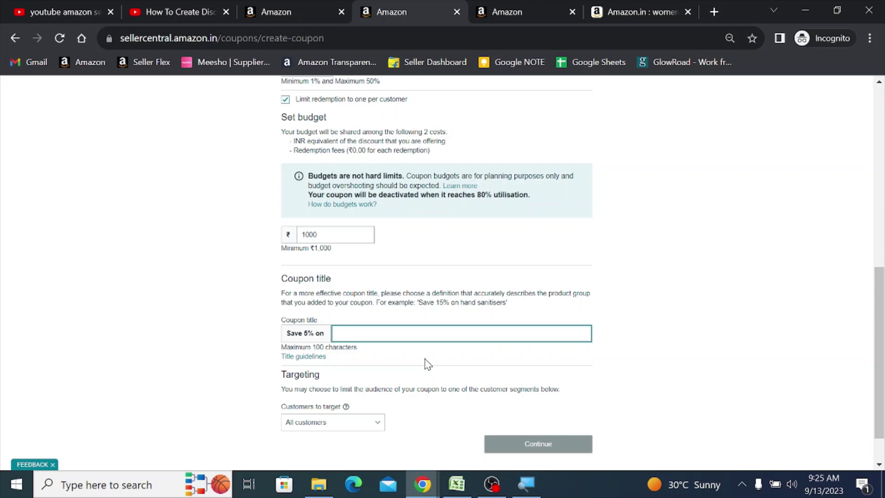
{"action": "type", "text": "B0CGCT7K72"}
Look at the Amazon.in search results for women nighty with coupon, and return to the coupon form.
{"action": "left_click", "coordinate": [307, 5]}
{"action": "left_click", "coordinate": [509, 6]}
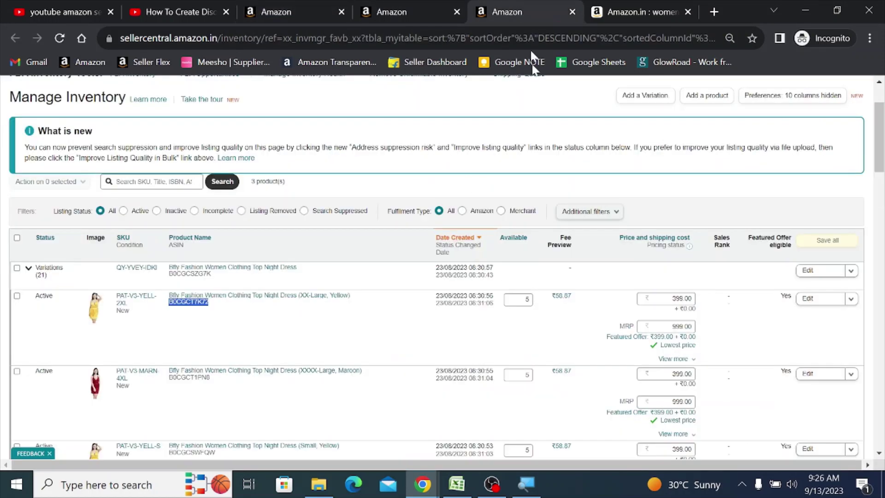
{"action": "left_click", "coordinate": [615, 11]}
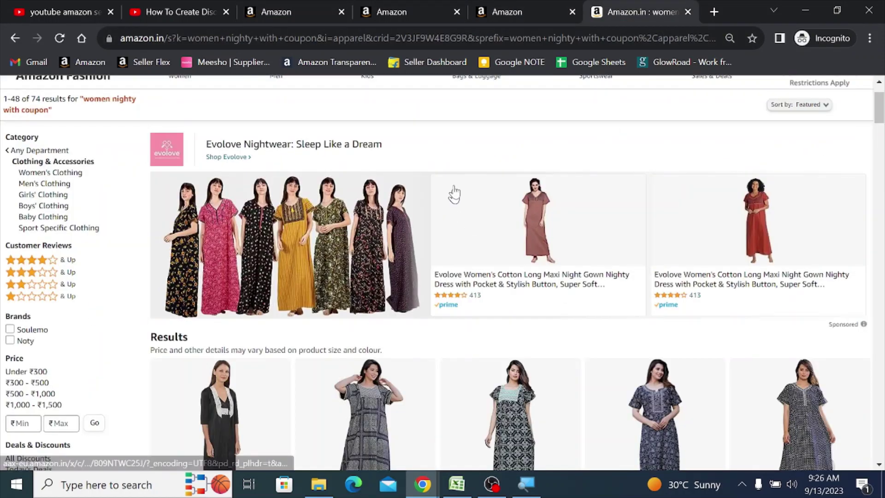
{"action": "left_click", "coordinate": [411, 6]}
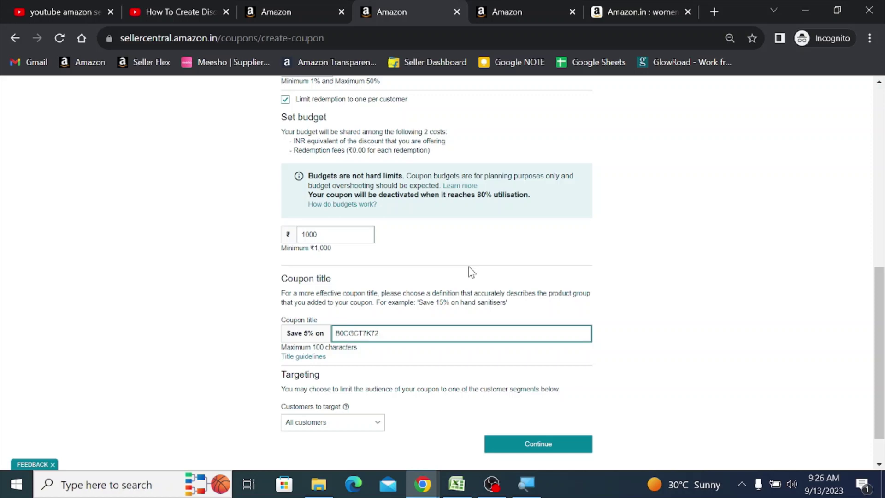
Keep the coupon targeted at all customers and continue to the review stage.
{"action": "left_click", "coordinate": [412, 362]}
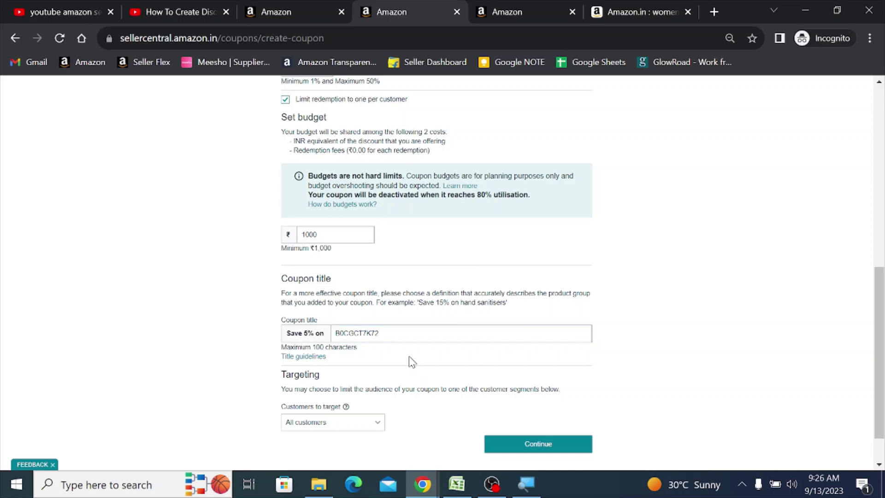
{"action": "scroll", "coordinate": [412, 354], "scroll_direction": "down", "scroll_amount": 1}
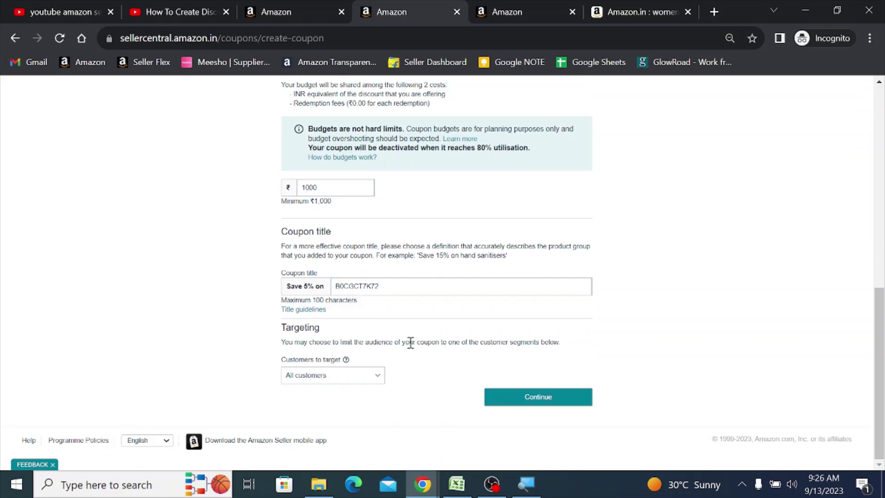
{"action": "left_click", "coordinate": [348, 378]}
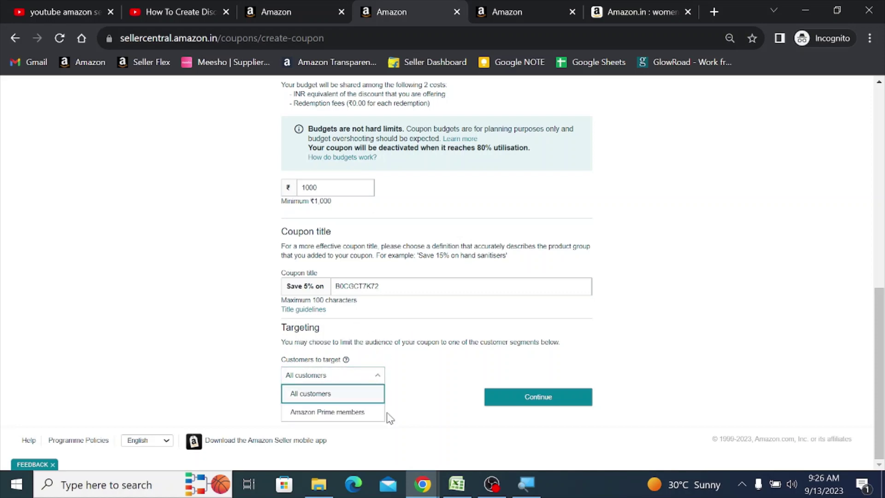
{"action": "left_click", "coordinate": [434, 392]}
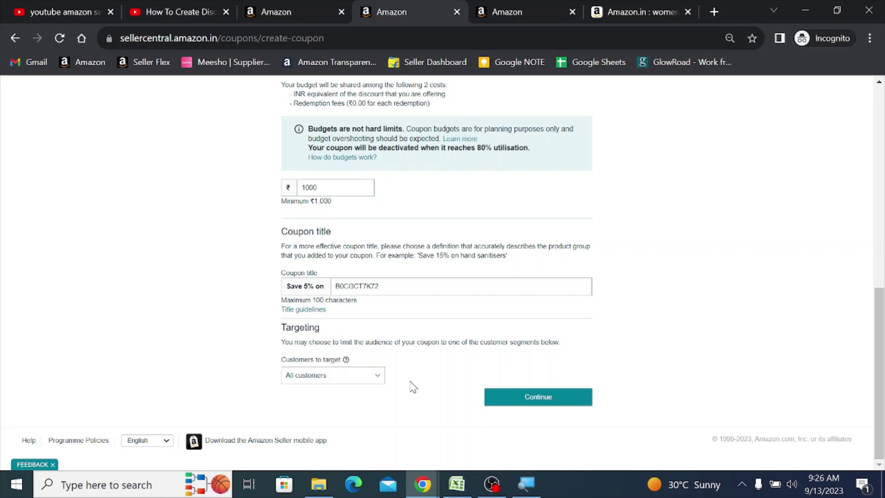
{"action": "left_click", "coordinate": [528, 393]}
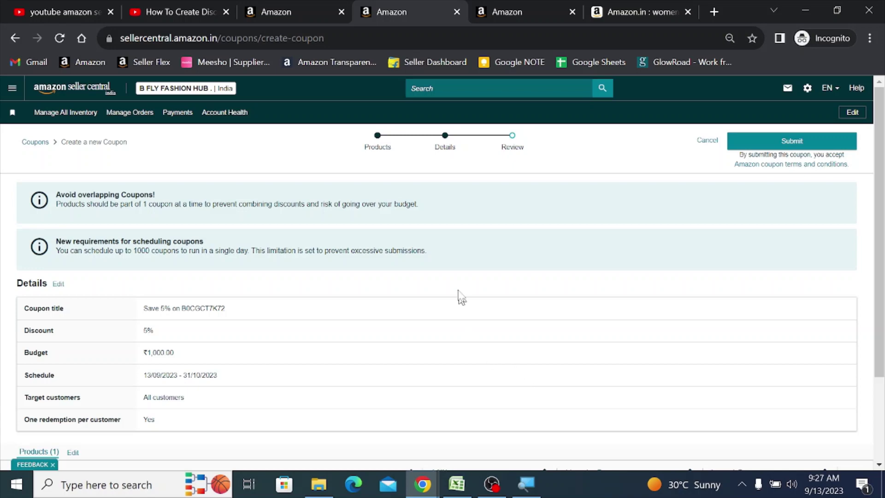
Review the coupon's details and participating product, and submit the coupon.
{"action": "scroll", "coordinate": [461, 297], "scroll_direction": "down", "scroll_amount": 1}
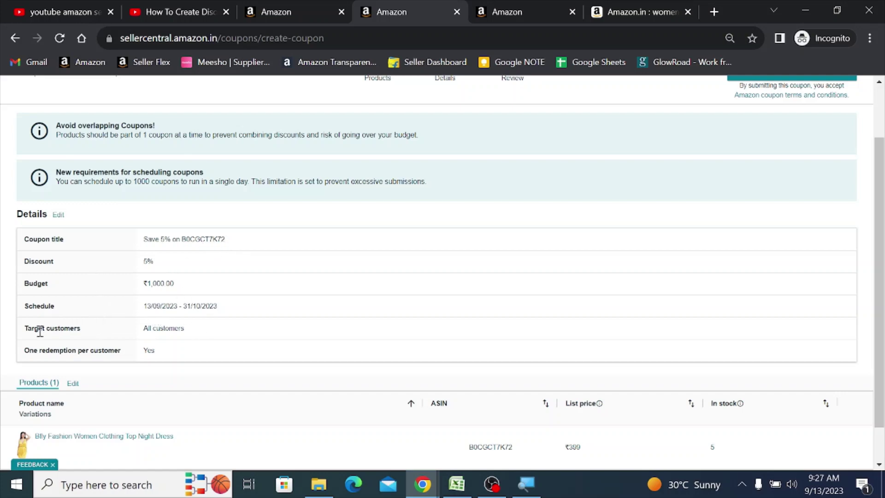
{"action": "scroll", "coordinate": [279, 306], "scroll_direction": "down", "scroll_amount": 1}
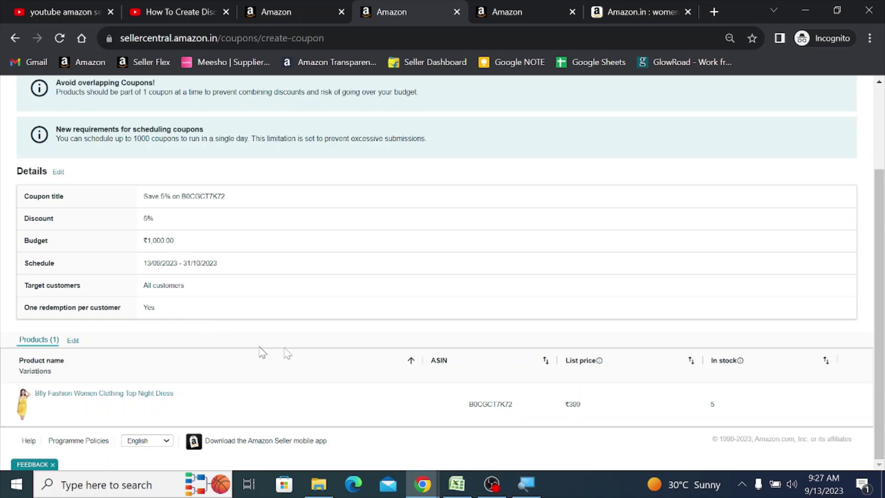
{"action": "scroll", "coordinate": [323, 343], "scroll_direction": "up", "scroll_amount": 3}
{"action": "scroll", "coordinate": [362, 334], "scroll_direction": "down", "scroll_amount": 3}
{"action": "scroll", "coordinate": [361, 334], "scroll_direction": "up", "scroll_amount": 3}
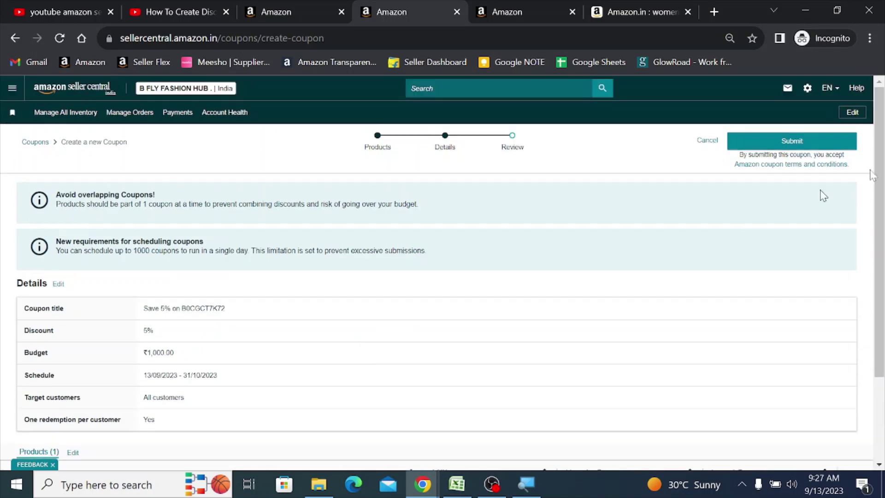
{"action": "left_click", "coordinate": [790, 143]}
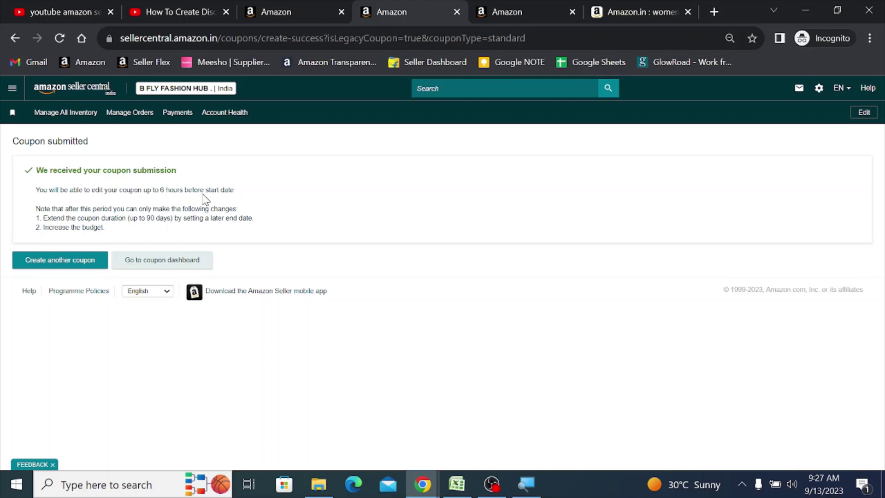
Examine how a coupon discount is shown on the Amazon.in nighty search results, and return to Seller Central.
{"action": "left_click", "coordinate": [514, 10]}
{"action": "left_click", "coordinate": [659, 8]}
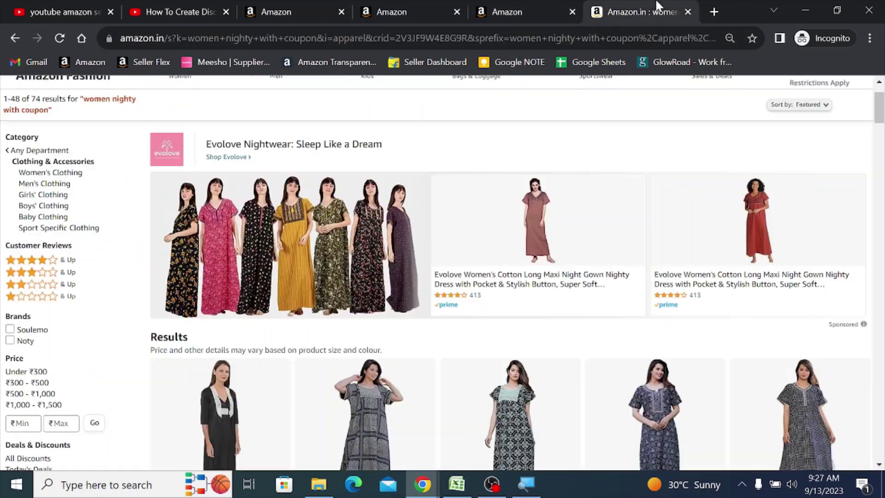
{"action": "scroll", "coordinate": [277, 287], "scroll_direction": "down", "scroll_amount": 5}
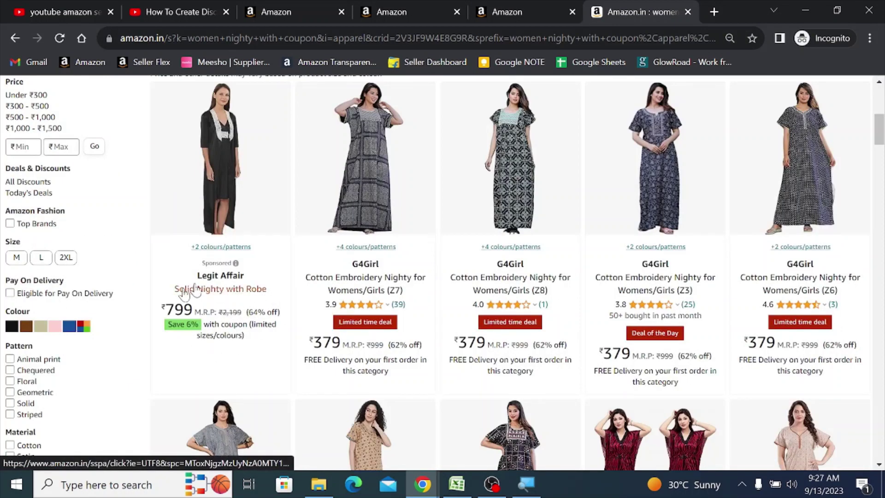
{"action": "left_click", "coordinate": [377, 10]}
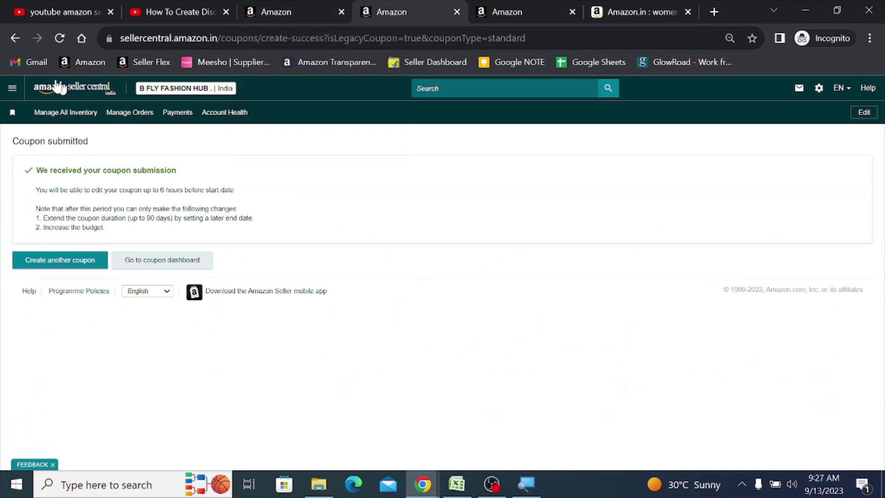
Go to the Coupons page of the Advertising section and list all coupons instead of only the running ones.
{"action": "left_click", "coordinate": [13, 88]}
{"action": "mouse_move", "coordinate": [44, 207]}
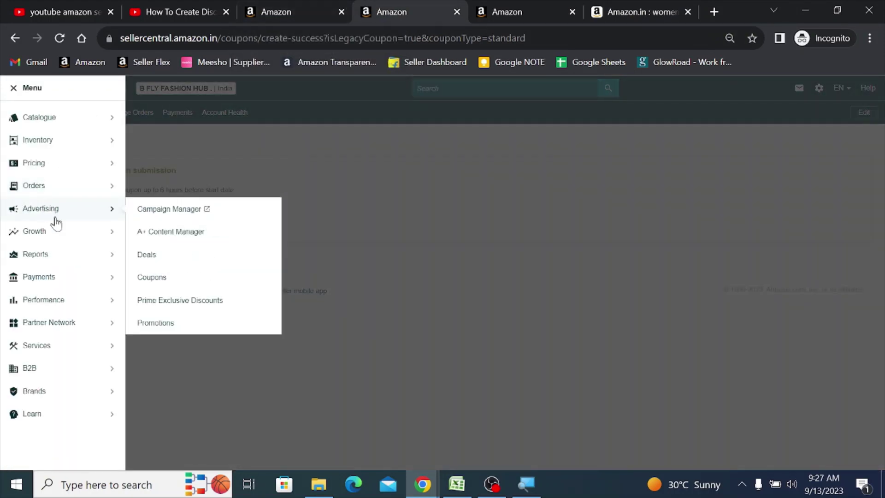
{"action": "left_click", "coordinate": [158, 275]}
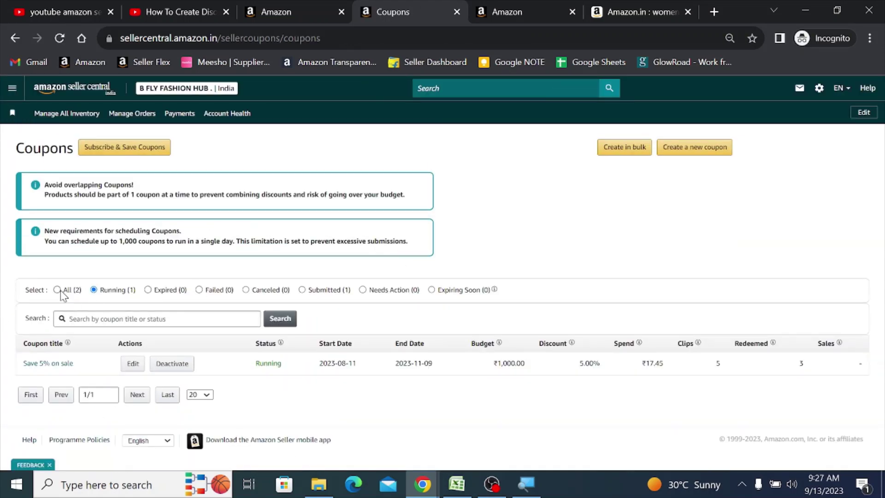
{"action": "left_click", "coordinate": [60, 290]}
{"action": "left_click", "coordinate": [115, 290]}
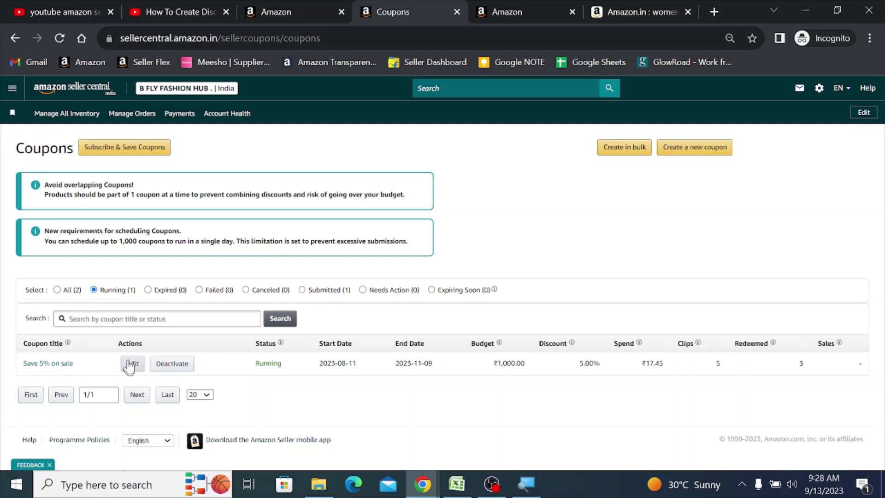
{"action": "left_click", "coordinate": [58, 290]}
Search the coupon list for B0CGCT7K72 to check the new coupon's status.
{"action": "left_click", "coordinate": [96, 317]}
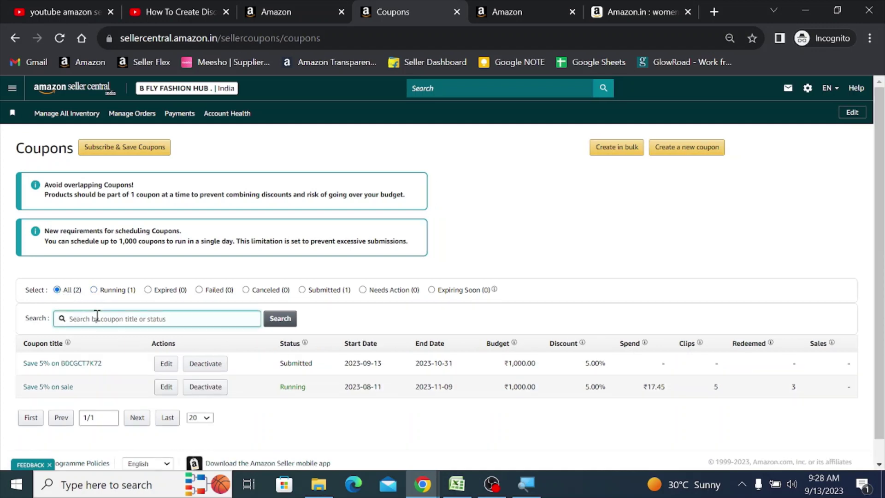
{"action": "type", "text": "B0CGCT7K72"}
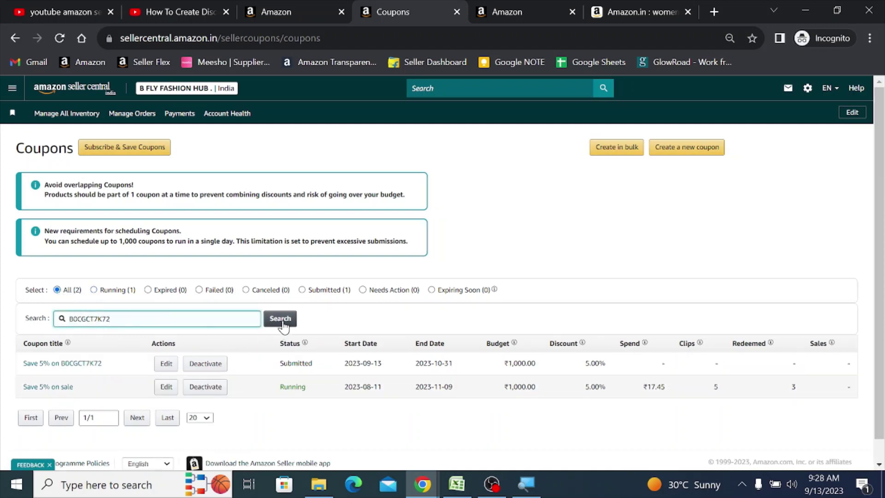
{"action": "left_click", "coordinate": [281, 320]}
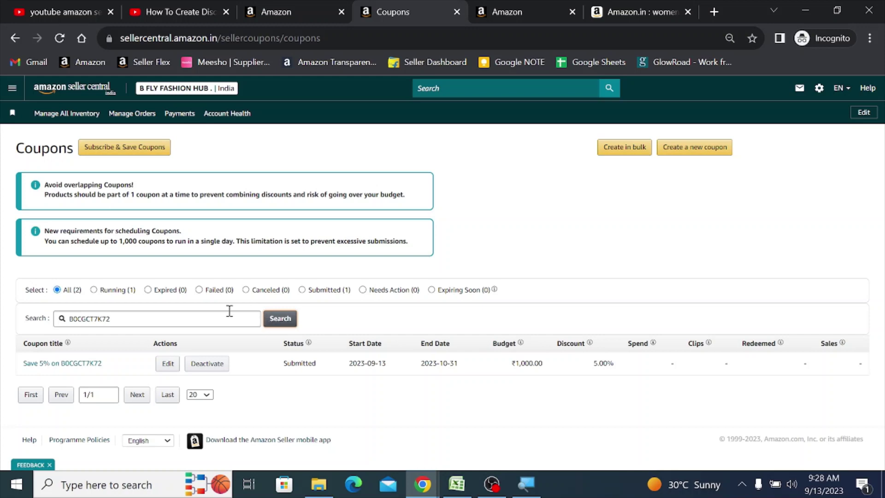
{"action": "left_click", "coordinate": [279, 318]}
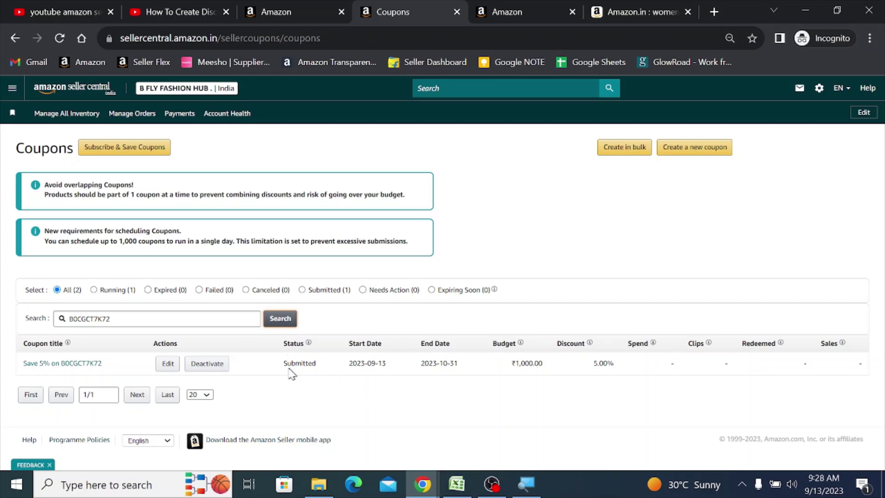